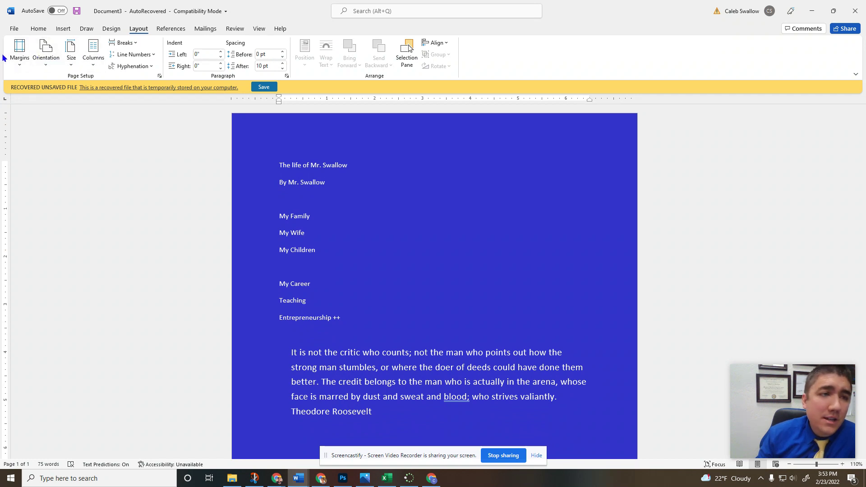
Drag the ruler markers to lower the top margin, shift the paragraph indent and adjust the right margin.
click(72, 67)
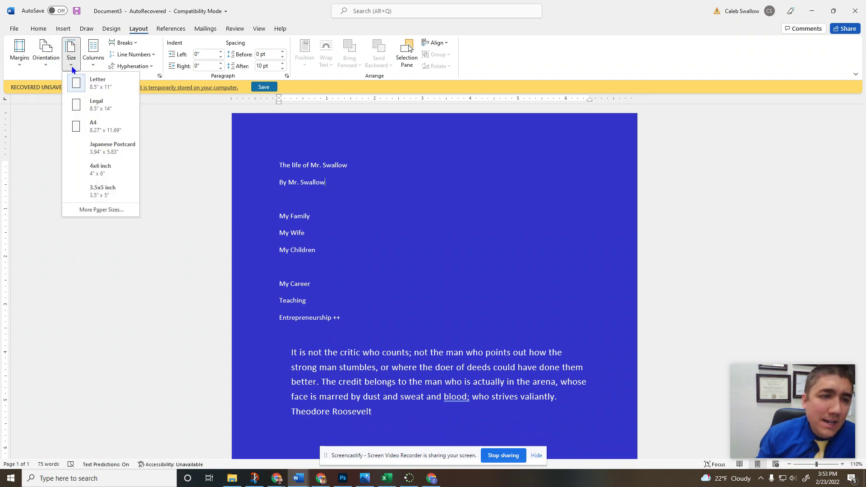
click(71, 61)
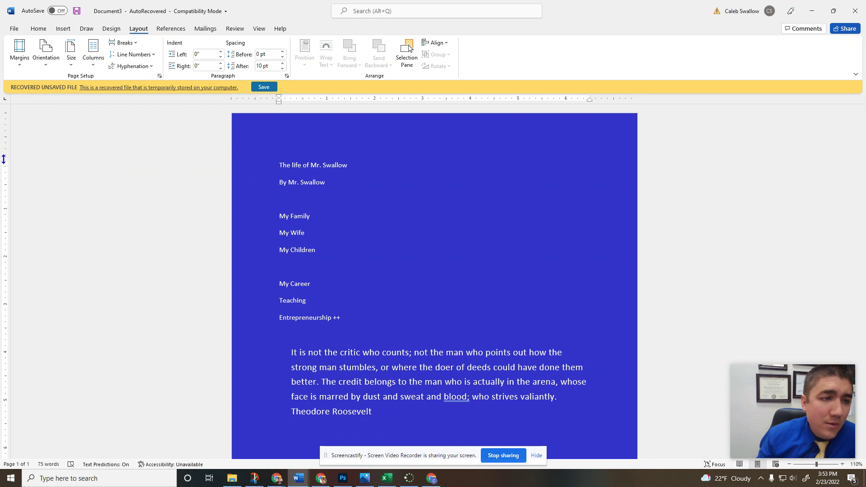
drag(5, 161, 9, 200)
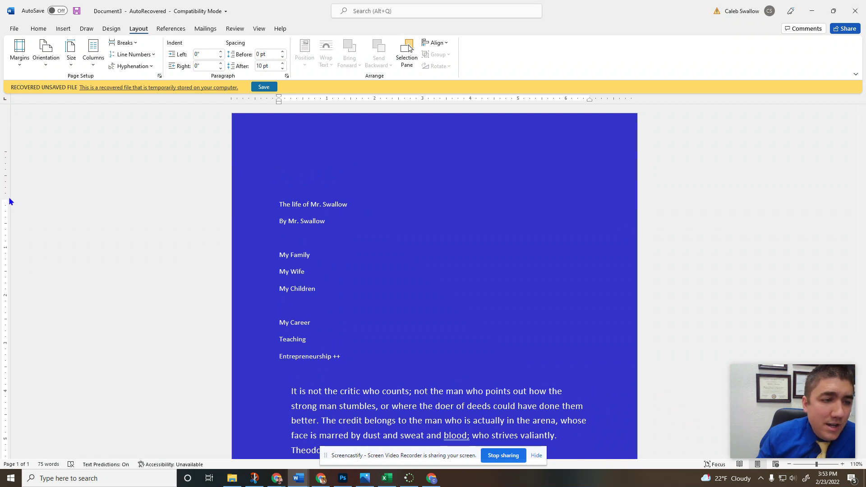
drag(9, 200, 41, 141)
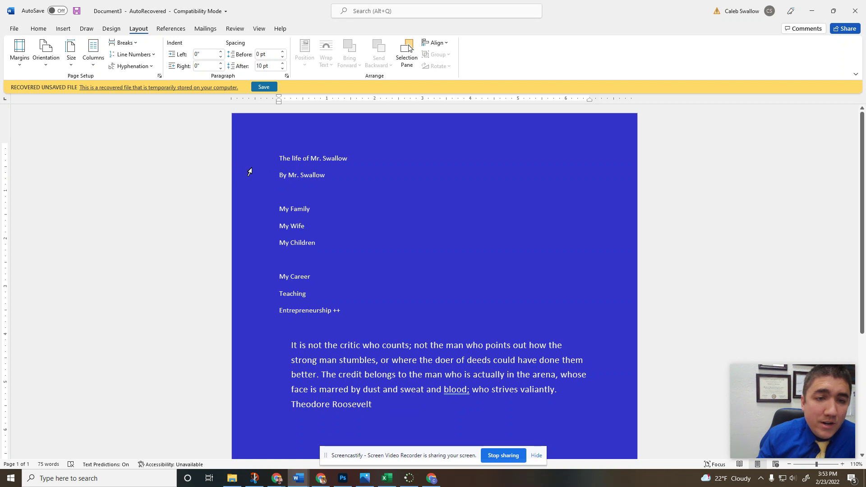
mouse_move(279, 99)
mouse_down()
mouse_move(247, 98)
mouse_move(317, 98)
mouse_up()
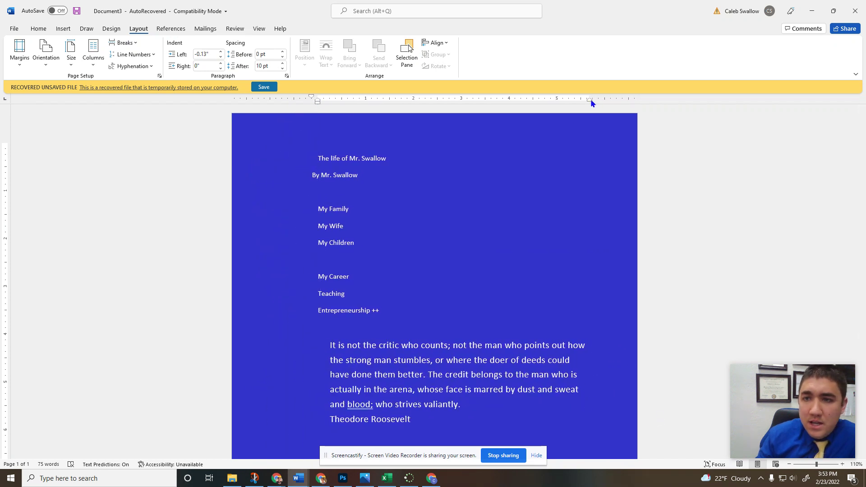
mouse_move(587, 99)
mouse_down()
mouse_move(395, 108)
mouse_move(611, 110)
mouse_up()
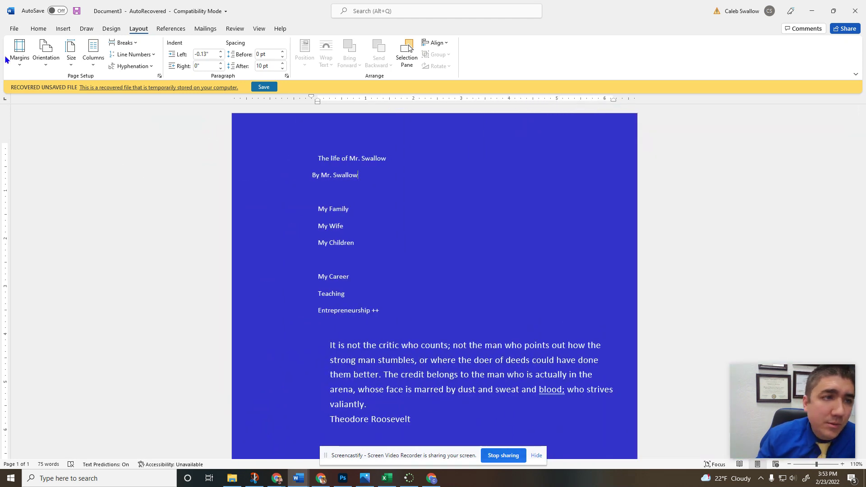
Try the Narrow and then the Wide preset margins on the page.
click(22, 60)
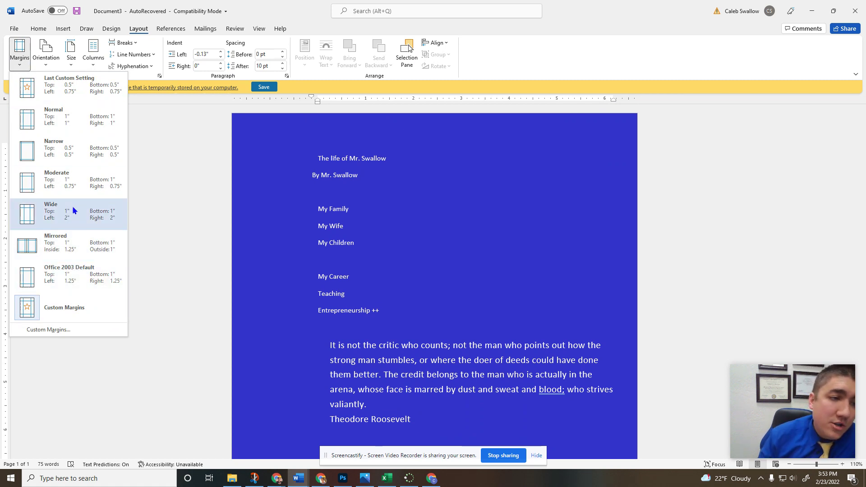
click(83, 158)
click(19, 54)
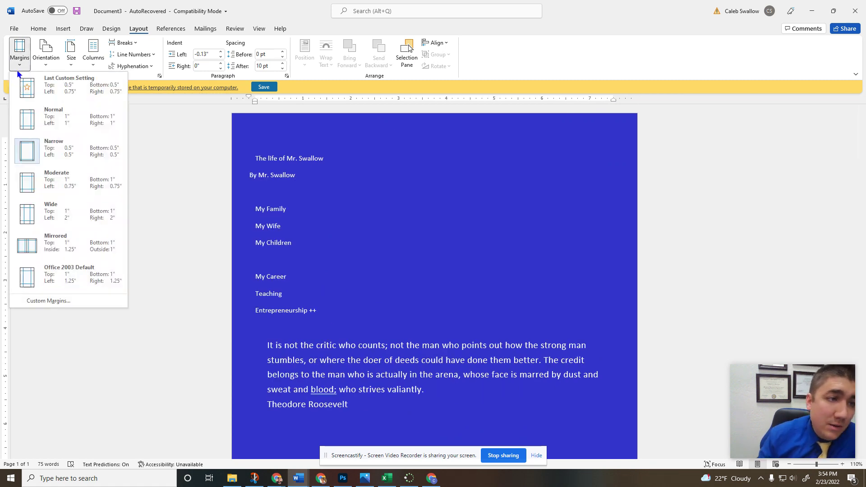
click(60, 216)
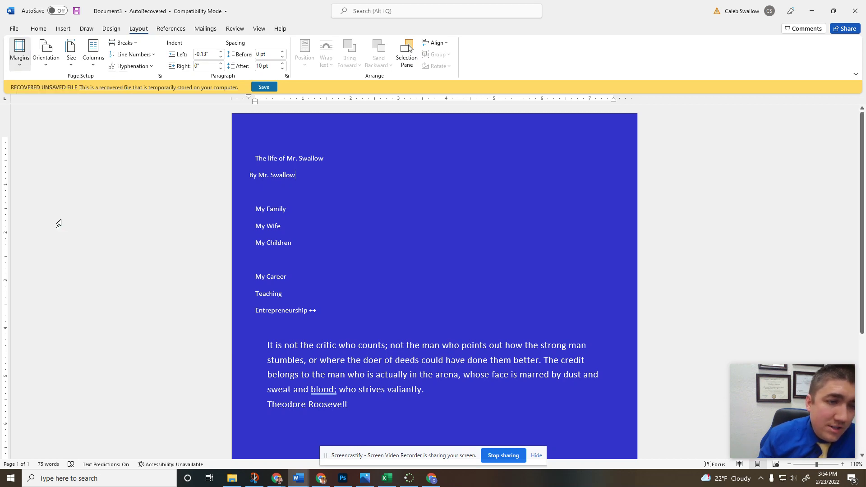
click(19, 54)
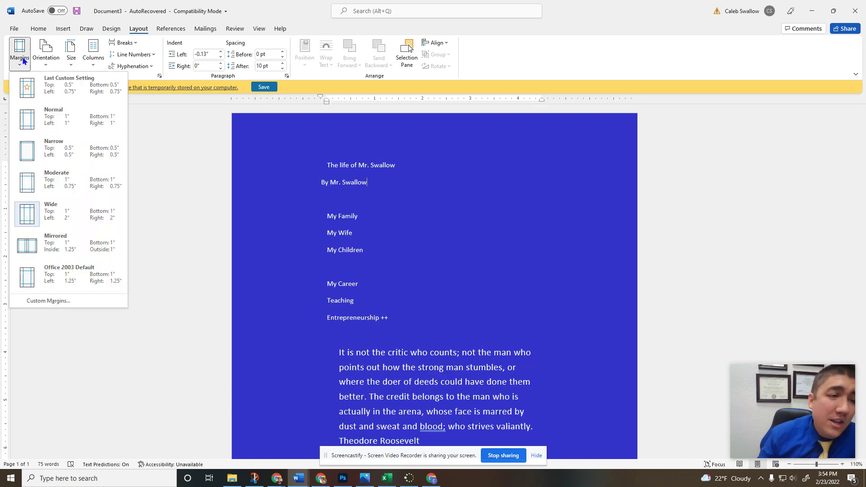
Set custom margins of 0.75" top and bottom and 0.5" left and right.
click(38, 301)
text(.)
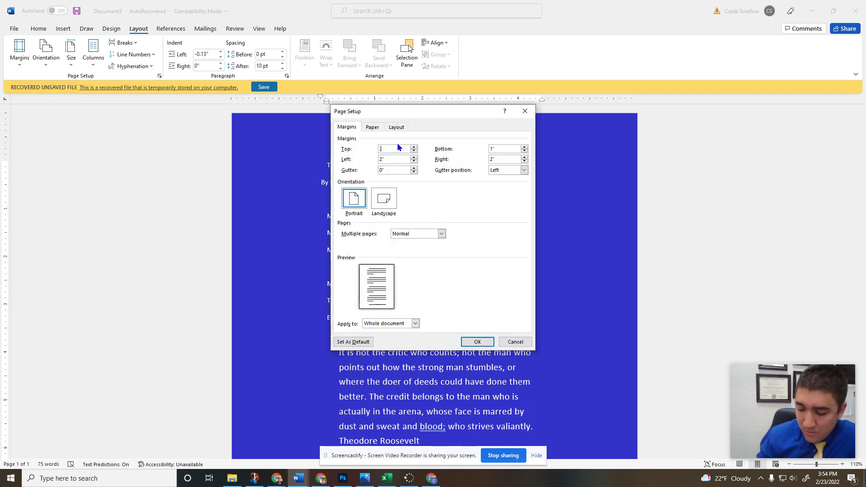
text(75)
key(Tab)
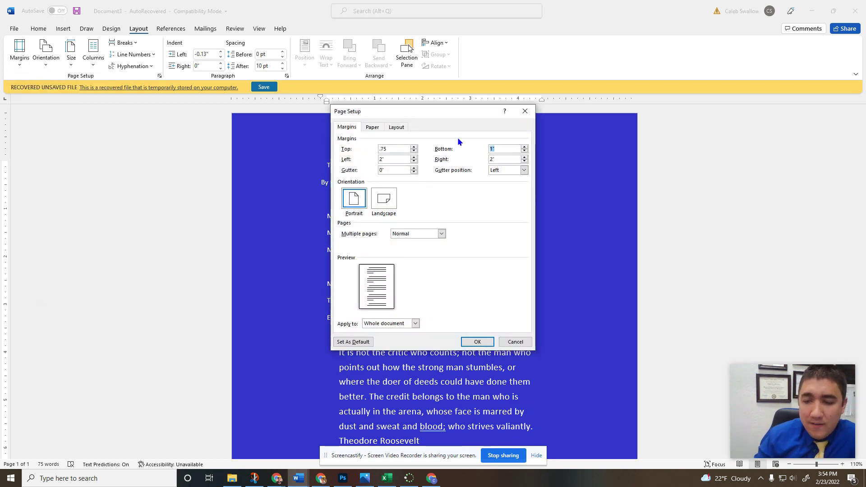
text(.75)
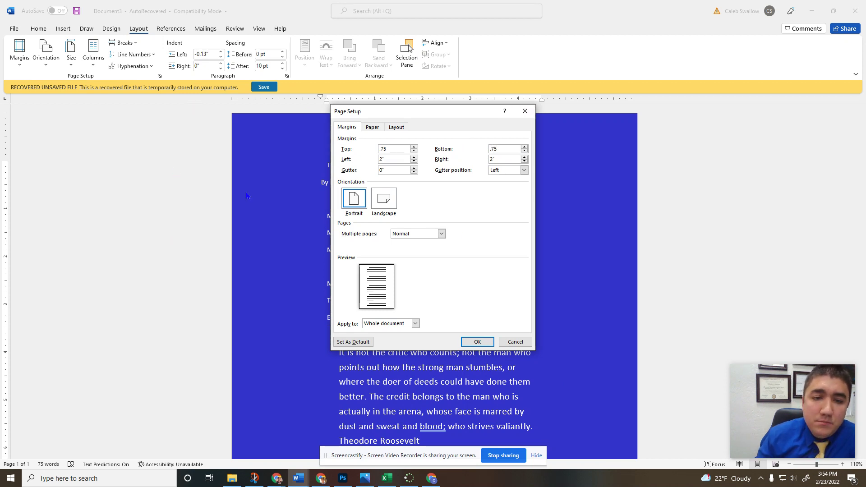
double_click(386, 160)
text(.5)
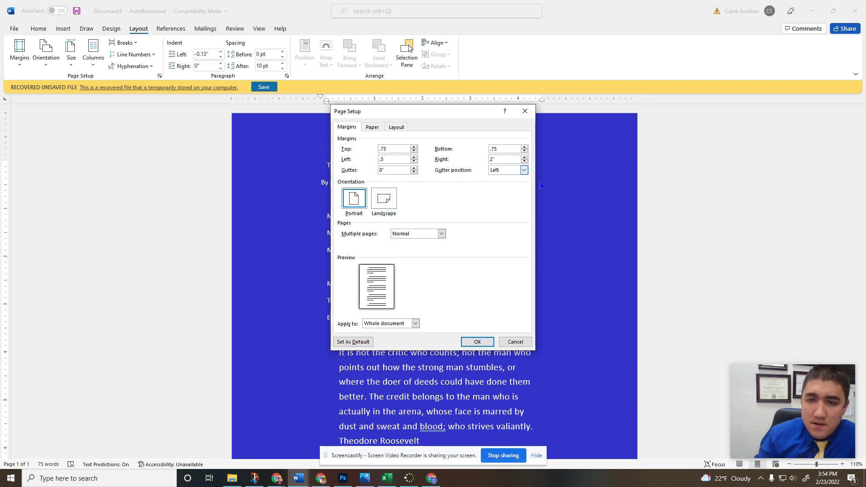
double_click(498, 158)
text(.5)
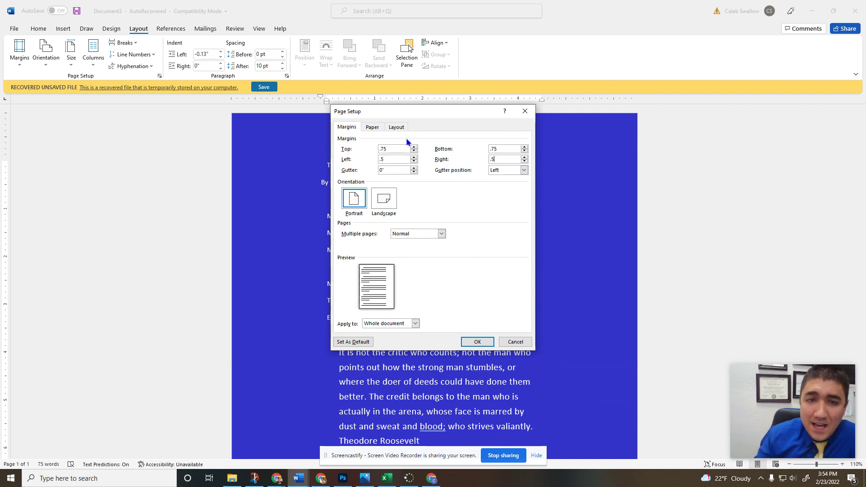
click(478, 341)
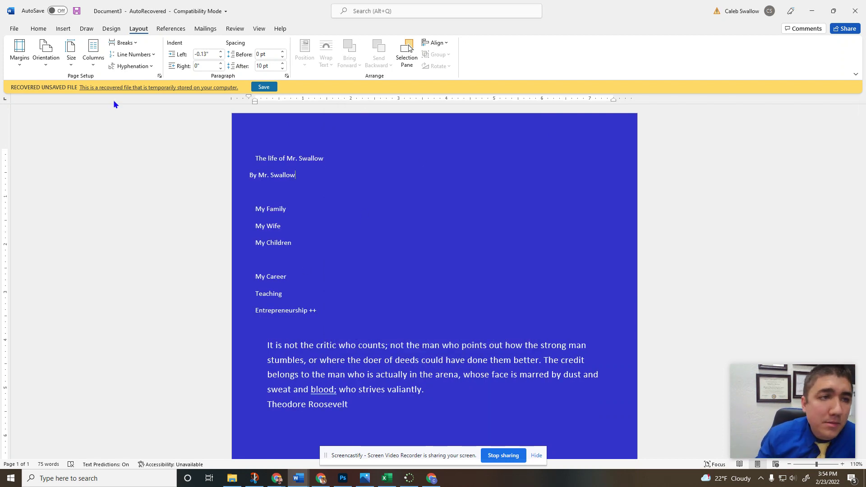
Turn the page to landscape, briefly toggling back to portrait before settling on landscape.
click(45, 63)
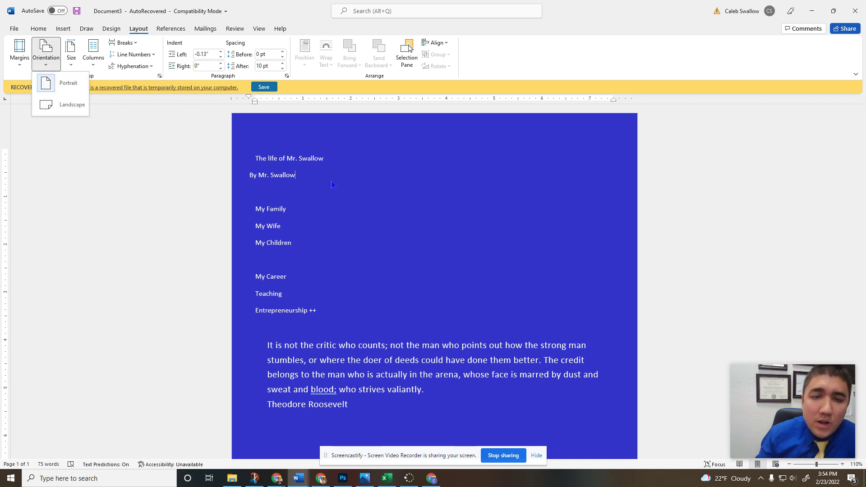
click(68, 104)
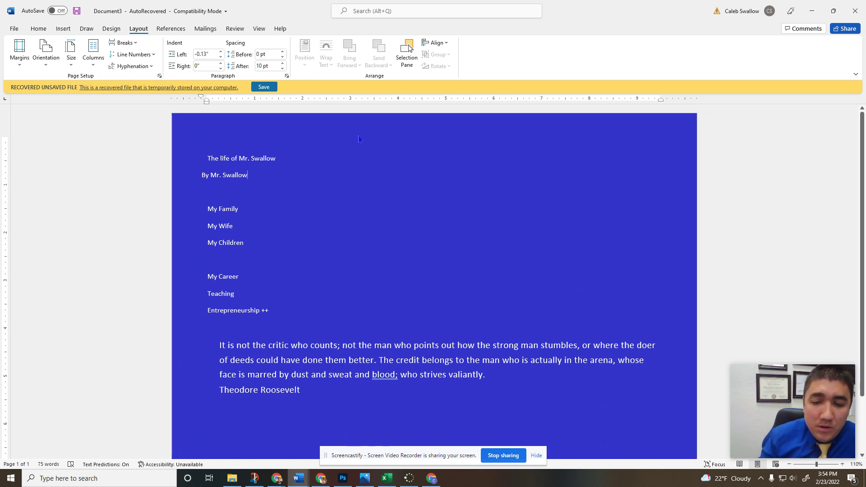
click(47, 62)
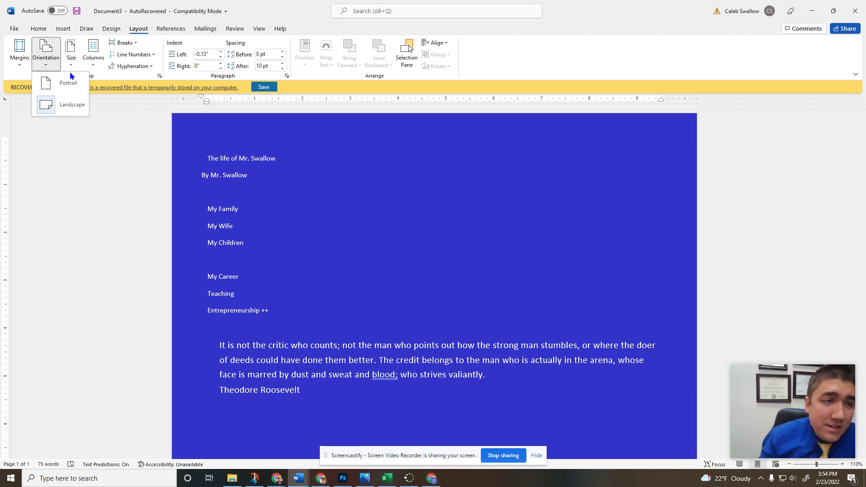
click(47, 62)
click(48, 62)
click(67, 83)
click(46, 54)
click(65, 105)
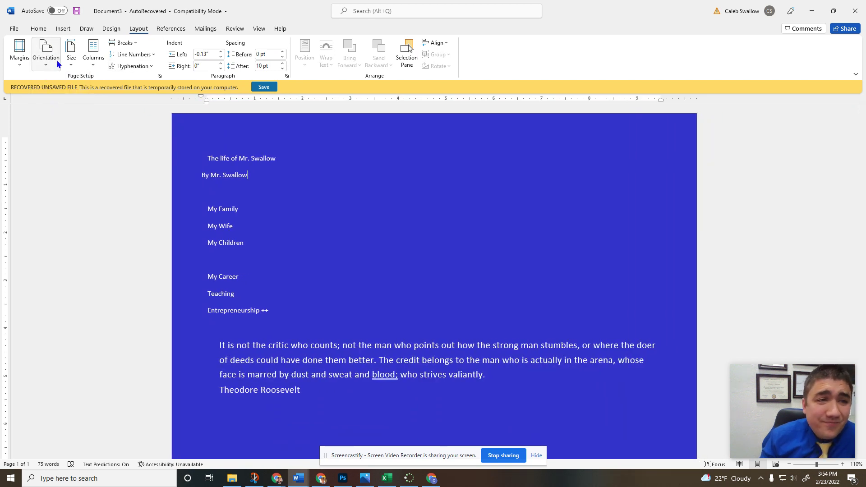
Change the paper size to Legal (8.5" x 14").
click(71, 60)
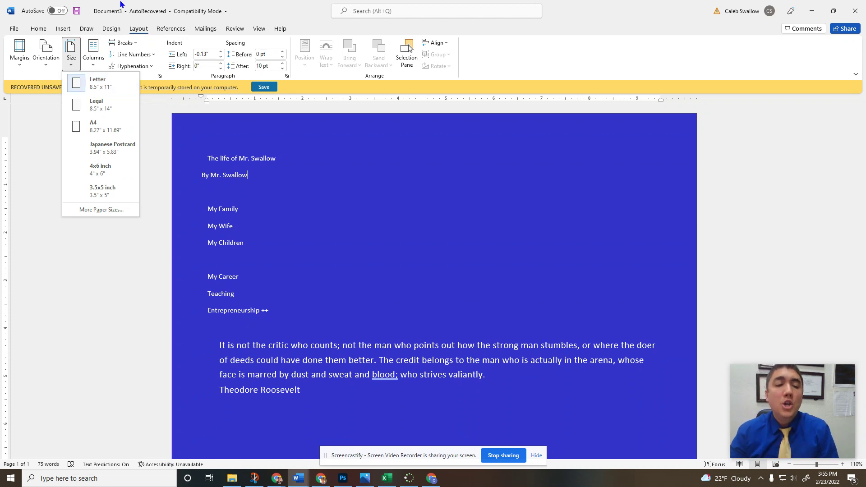
click(105, 103)
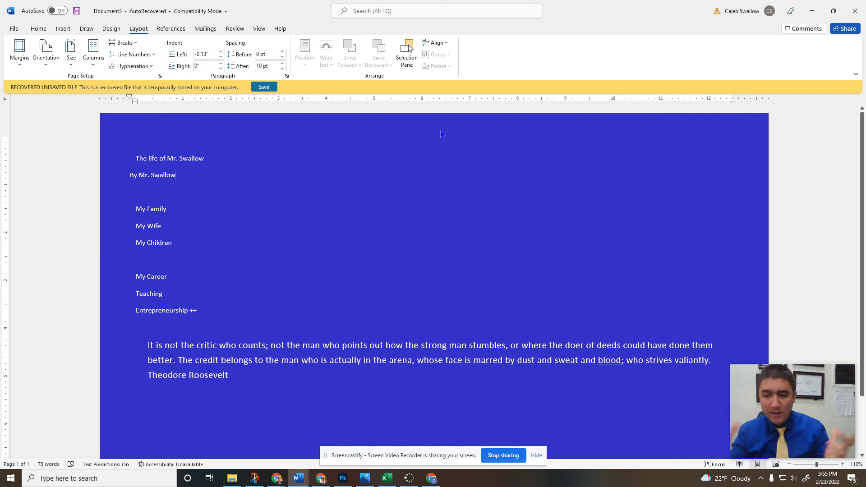
click(71, 53)
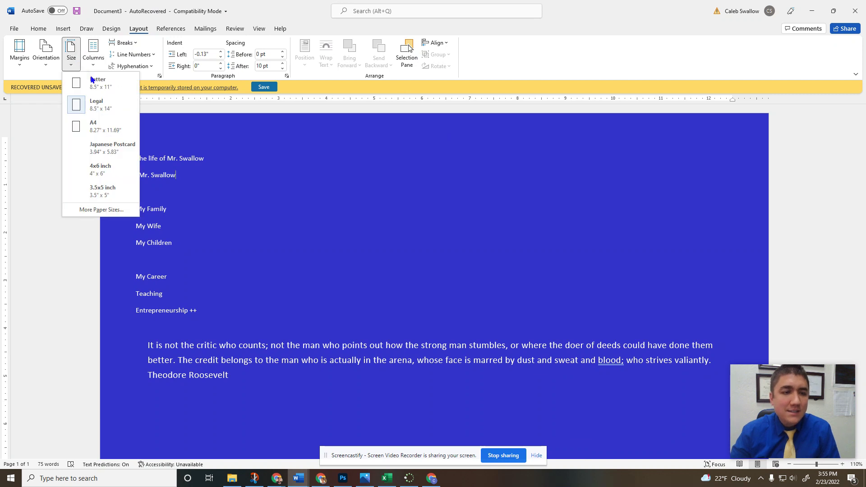
click(184, 189)
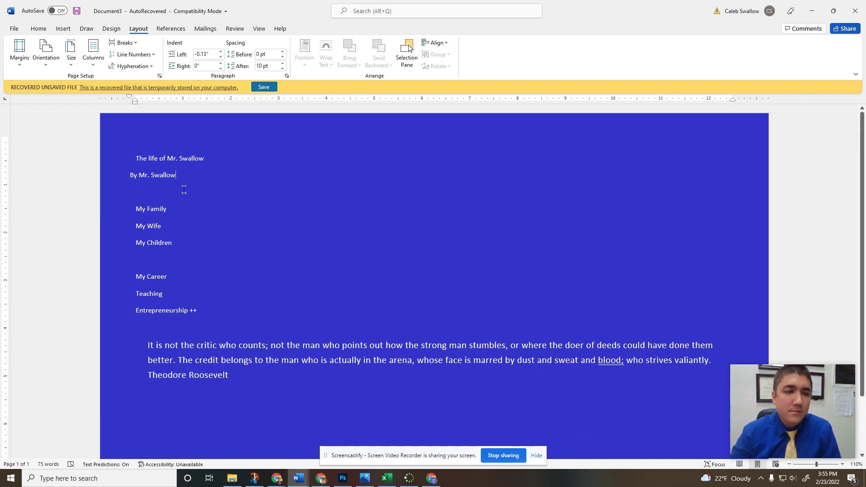
Select the Roosevelt quote, try a two-column layout, then undo it.
click(95, 61)
click(253, 375)
drag(253, 375, 137, 345)
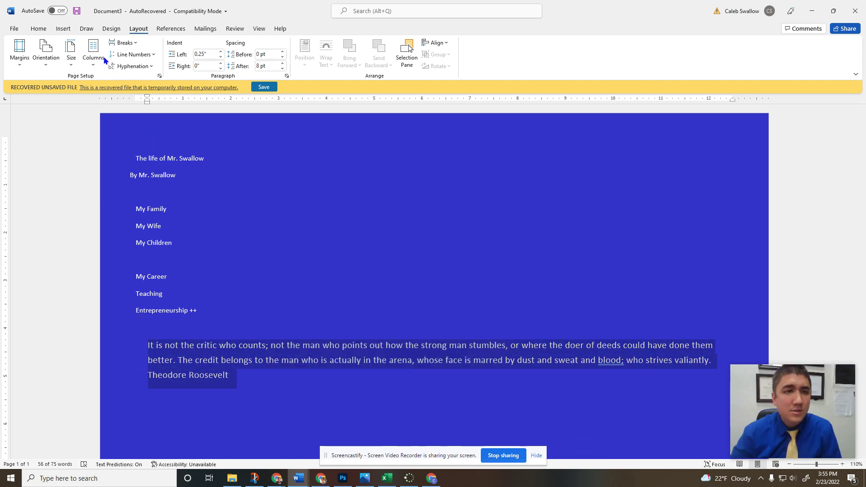
click(89, 61)
click(115, 108)
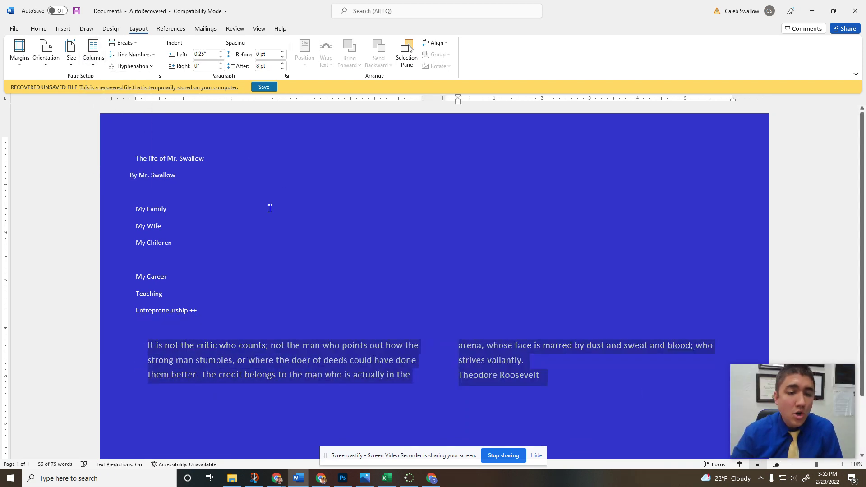
click(196, 359)
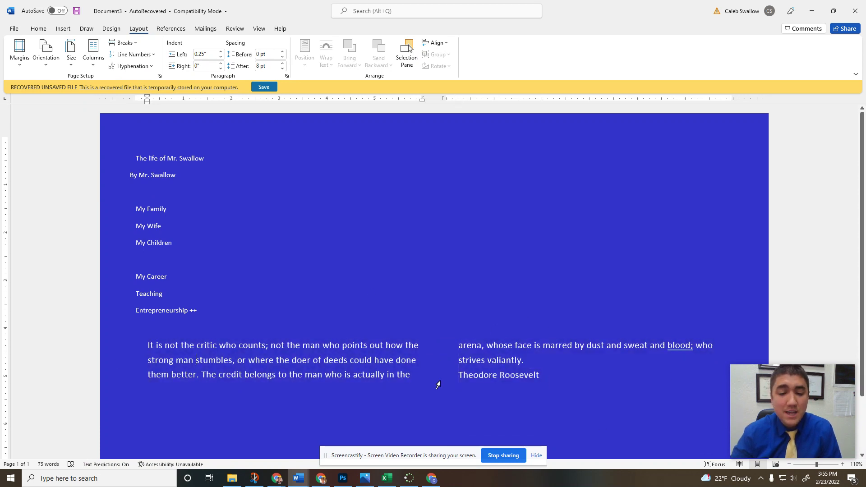
key(ctrl+z)
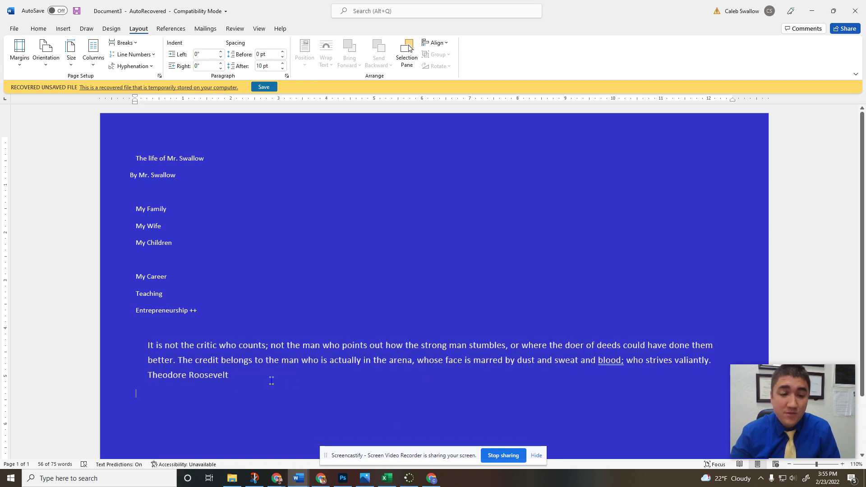
Lay the selected quote out in three columns.
click(100, 62)
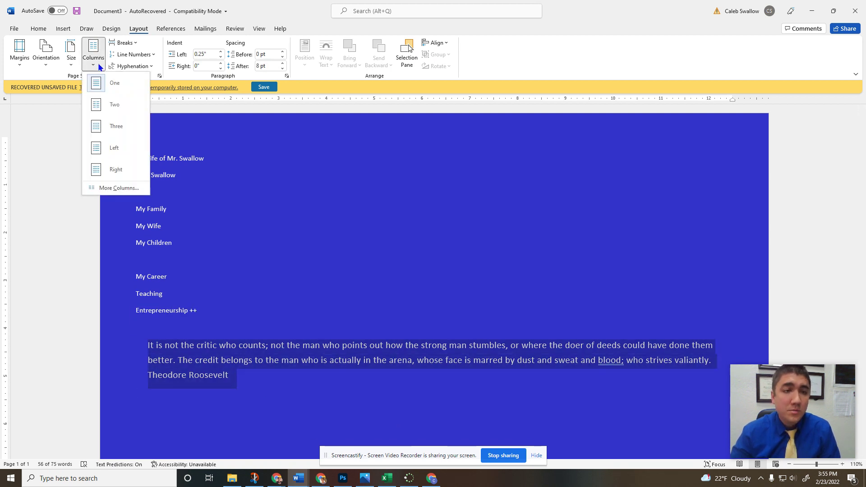
click(129, 132)
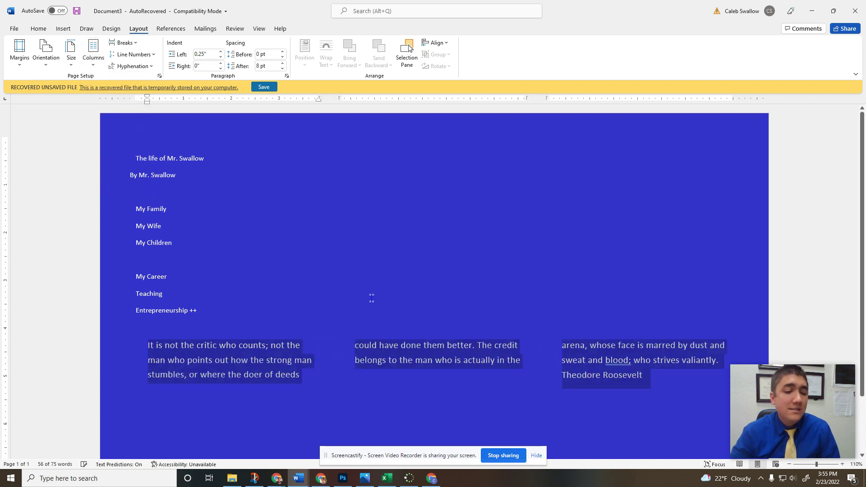
click(163, 293)
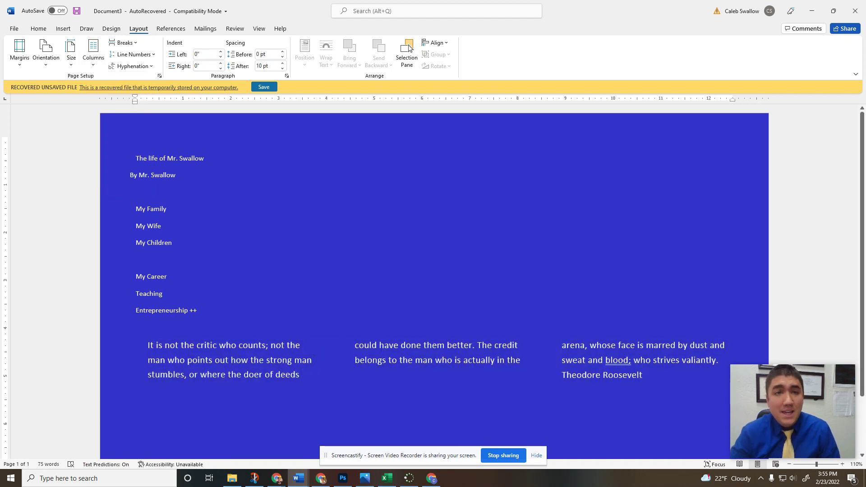